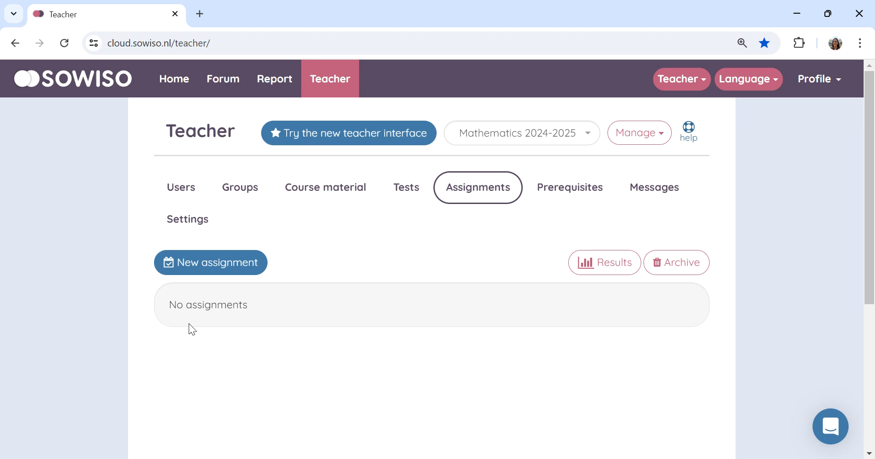
Step: Create a new assignment for Mathematics 2024-2025 and name it Homework 1
left_click(213, 263)
scroll(647, 223, "down", 5)
scroll(750, 220, "down", 3)
scroll(760, 228, "up", 10)
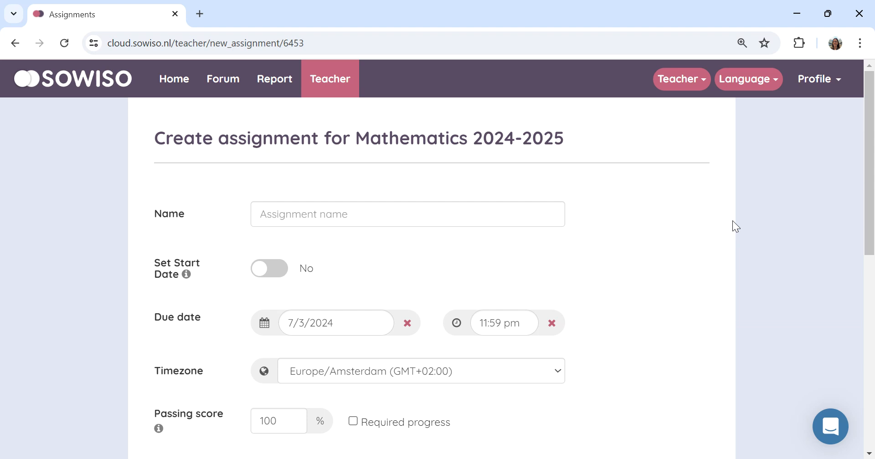
left_click(260, 214)
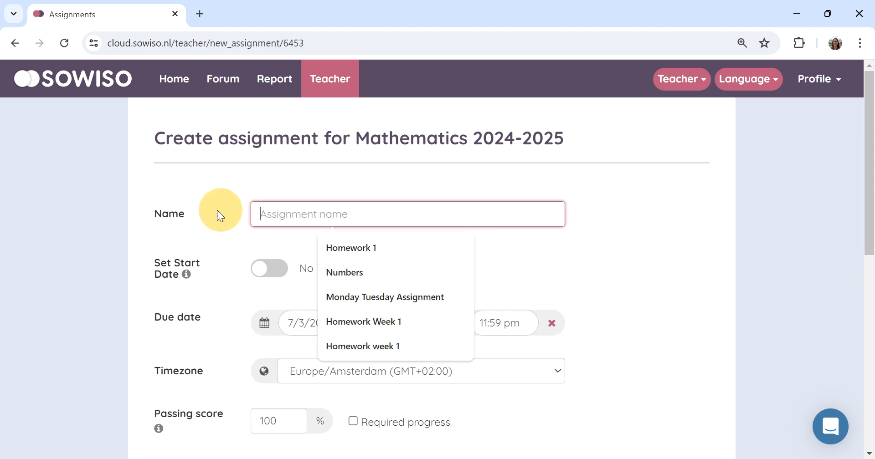
left_click(357, 250)
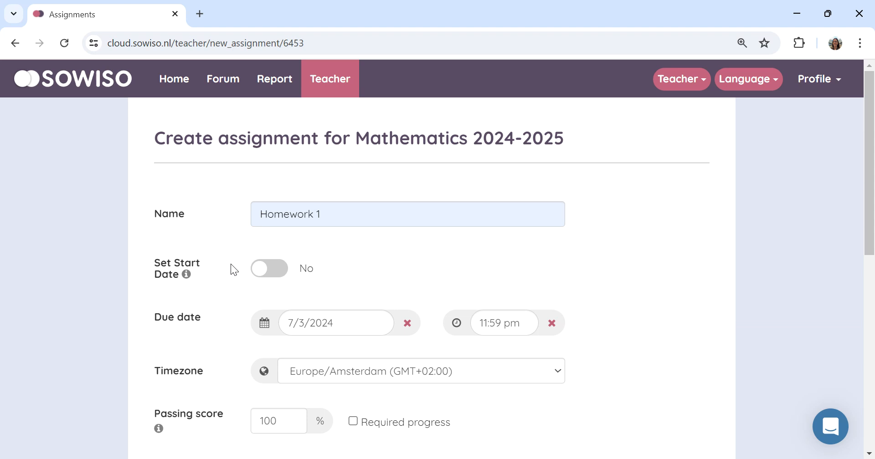
Step: Set the assignment's due date to 7/10/2024
scroll(229, 265, "down", 2)
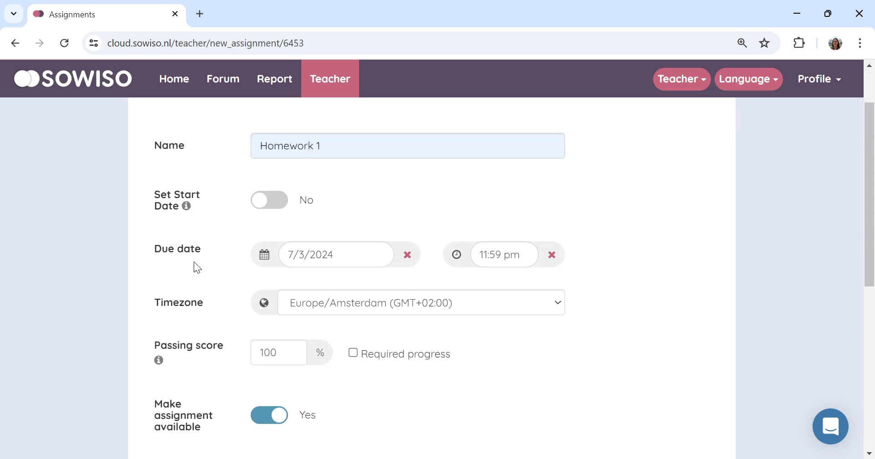
left_click(266, 256)
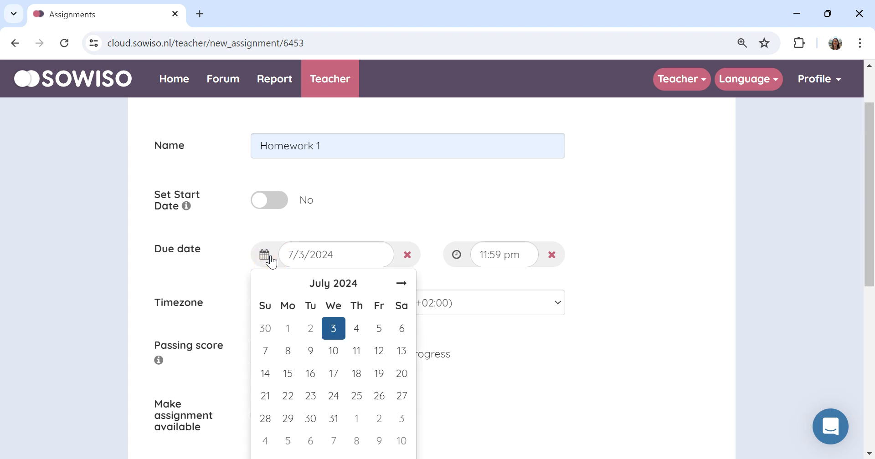
left_click(338, 357)
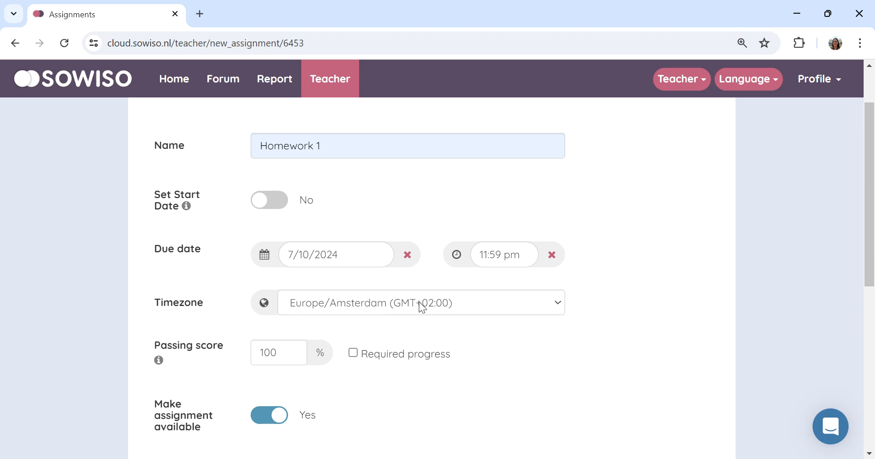
Step: Set the assignment's passing score to 60%
scroll(497, 311, "down", 3)
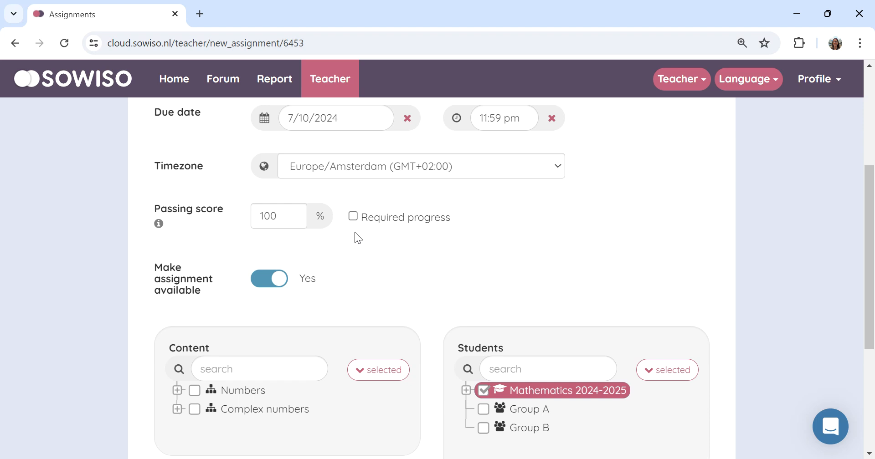
left_click_drag(281, 215, 247, 220)
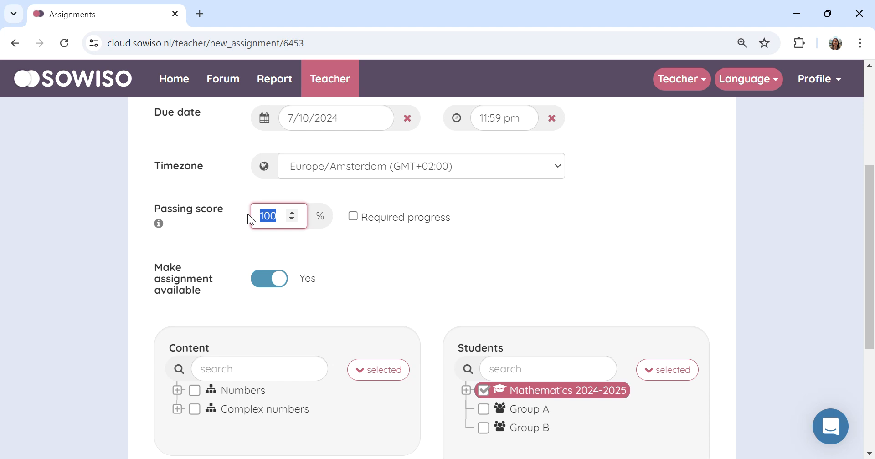
type("60")
left_click(222, 206)
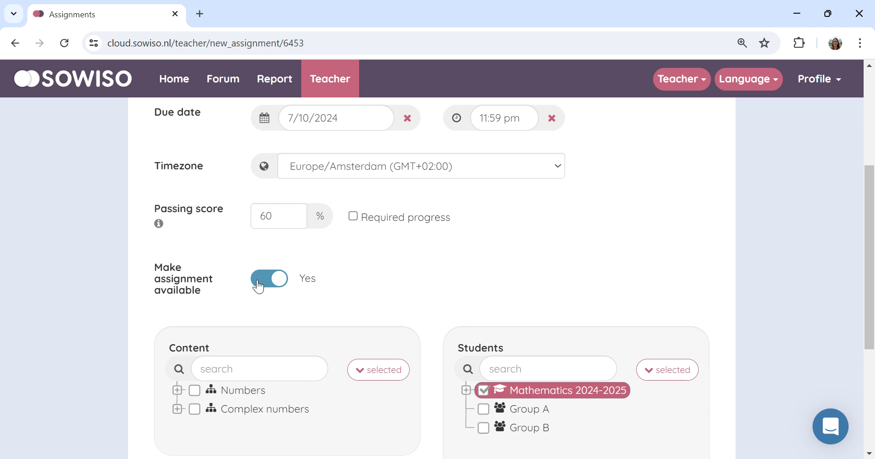
Step: Switch the assignment's availability off and back on
scroll(324, 285, "down", 2)
left_click(262, 215)
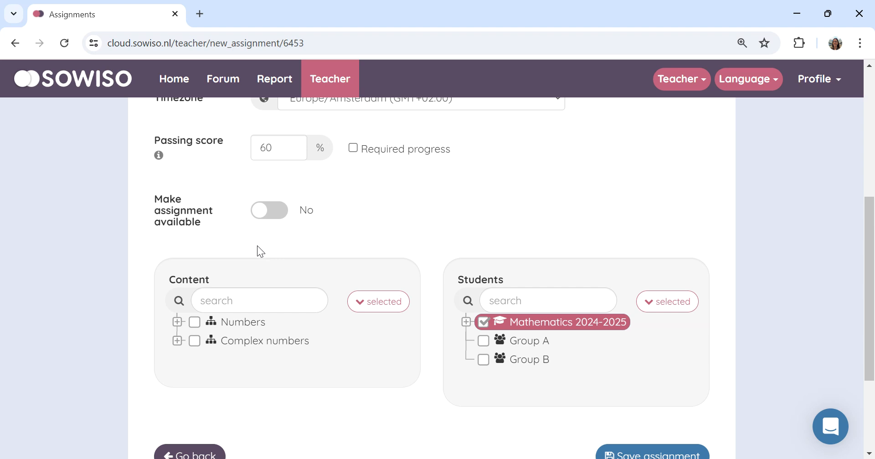
left_click(273, 212)
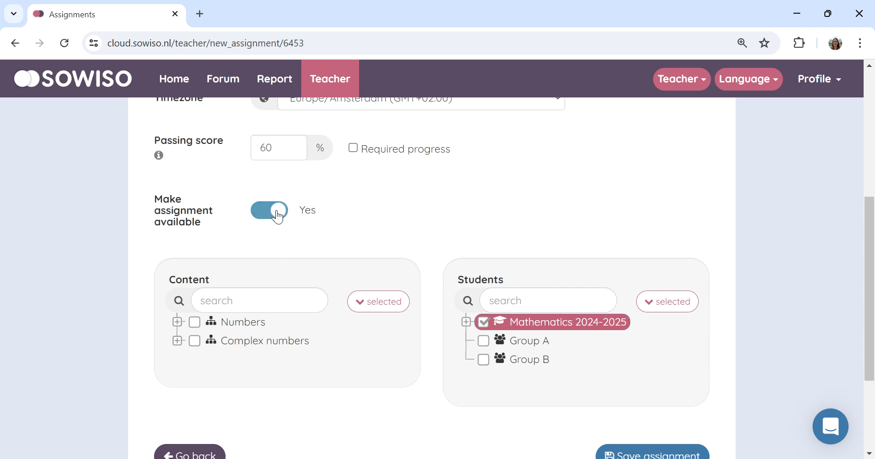
Step: Select the whole Numbers chapter as the assignment's content
scroll(301, 211, "down", 2)
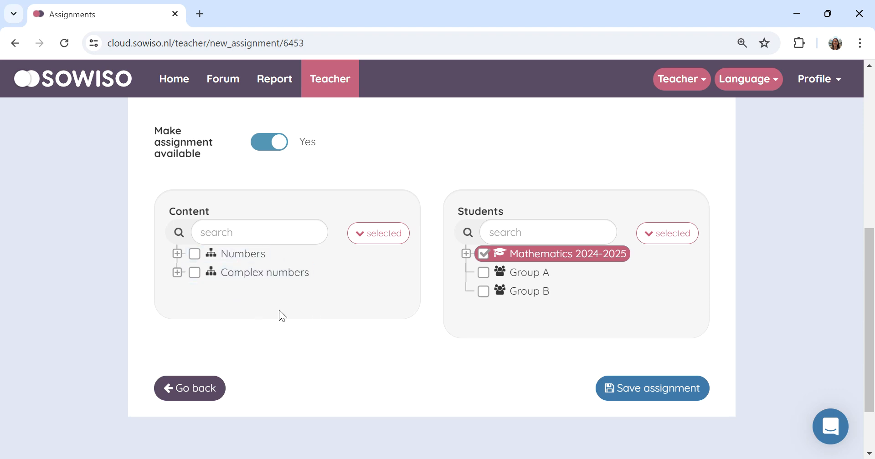
left_click(194, 255)
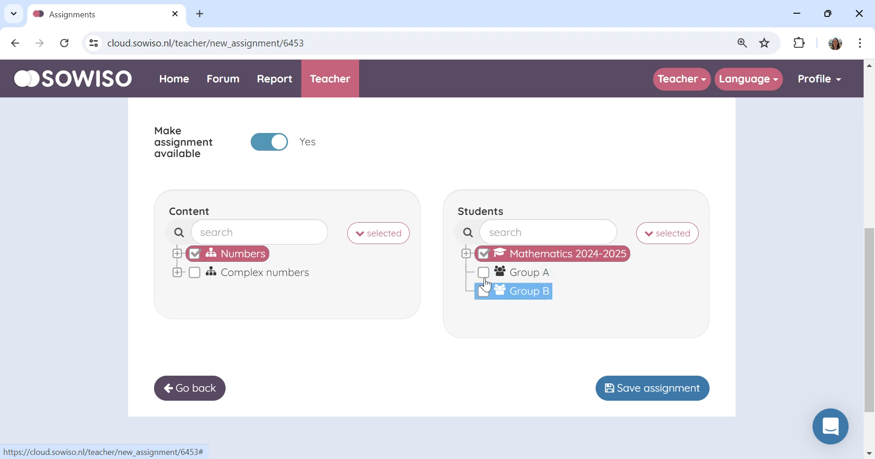
Step: Expand the Mathematics 2024-2025 student list, then exclude the first student and include them again
left_click(466, 254)
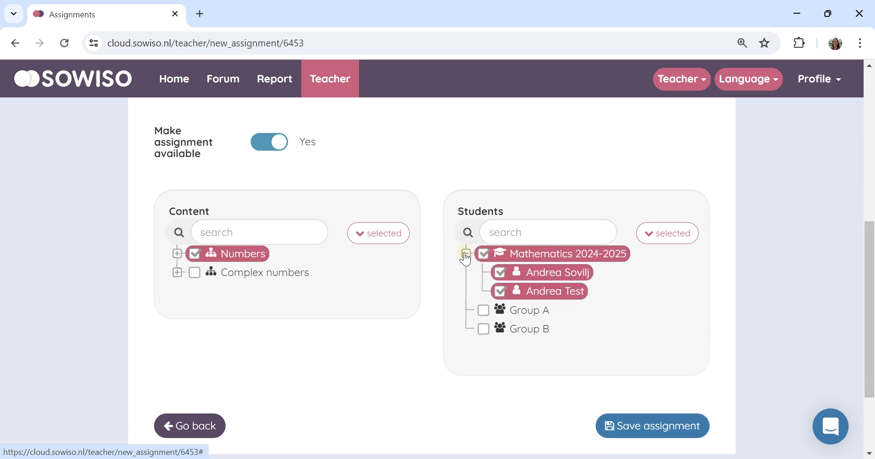
left_click(500, 272)
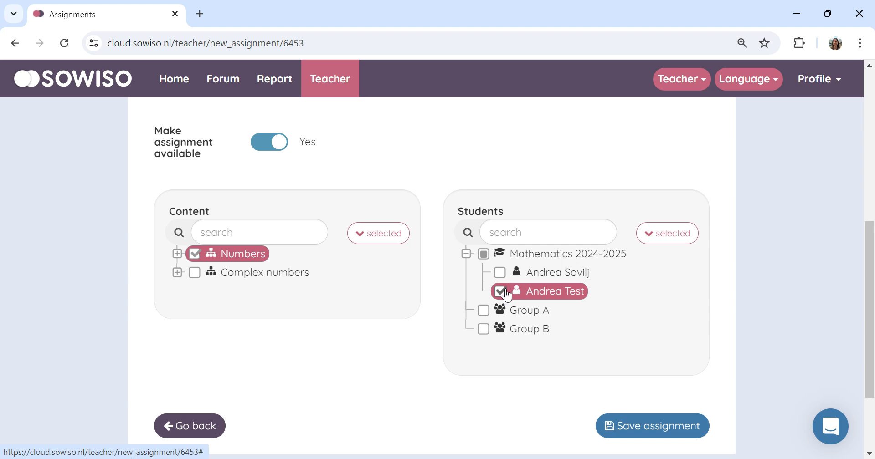
left_click(500, 272)
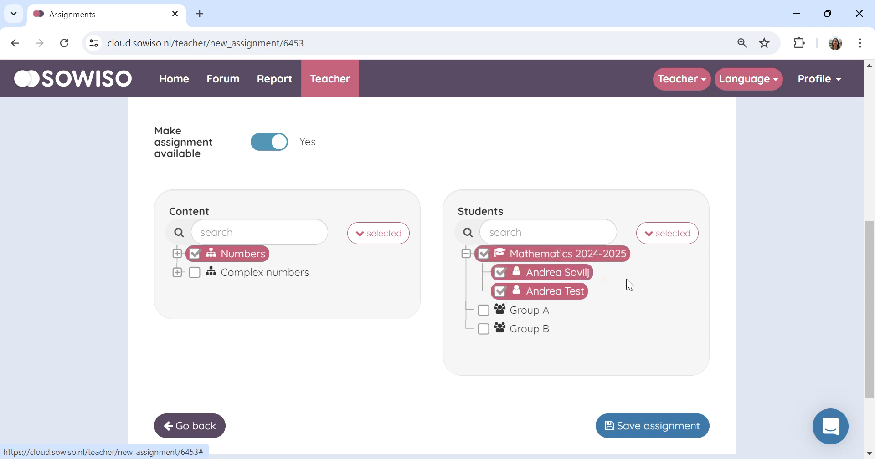
Step: Save the assignment with the chosen content and students
scroll(648, 280, "down", 1)
scroll(668, 284, "down", 1)
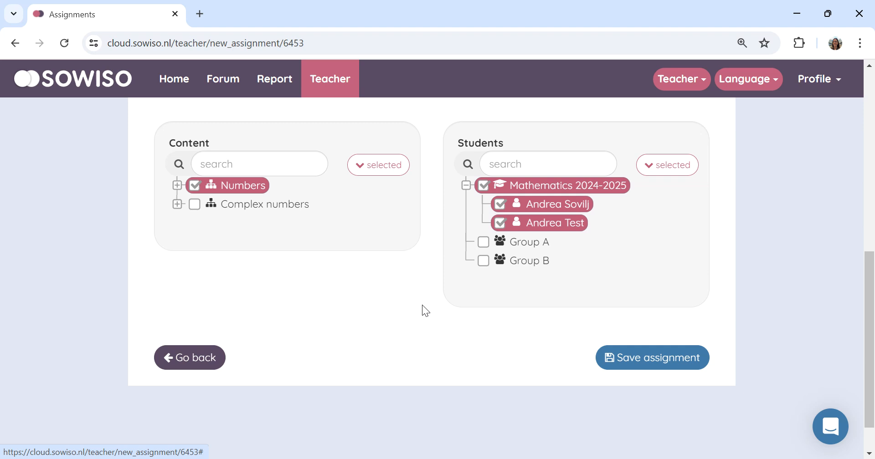
left_click(631, 359)
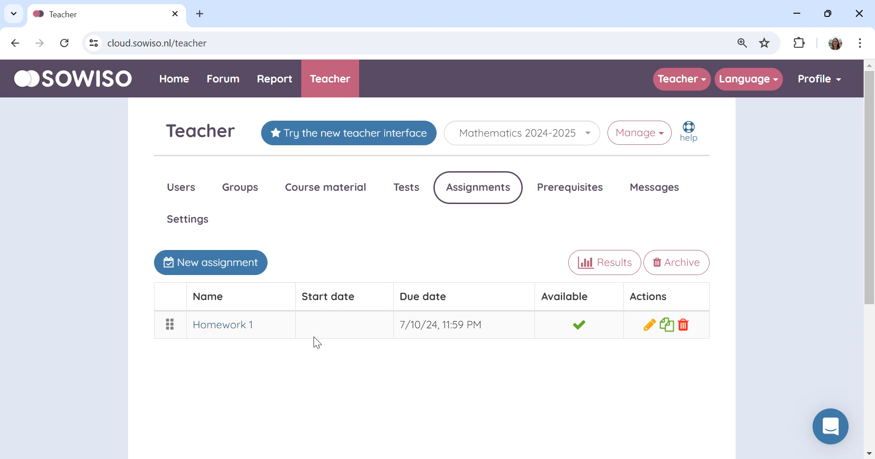
Step: Go to the course home page to view the assignment overview and collapse the Numbers chapter
left_click(174, 88)
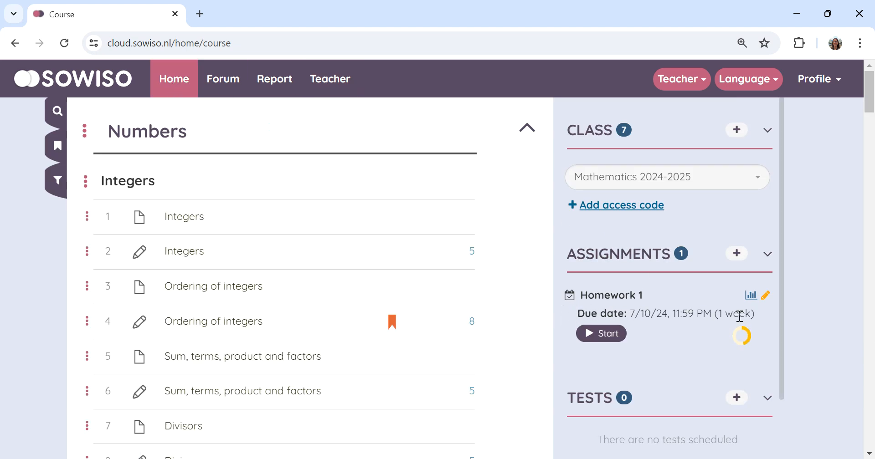
mouse_move(737, 345)
left_click(525, 129)
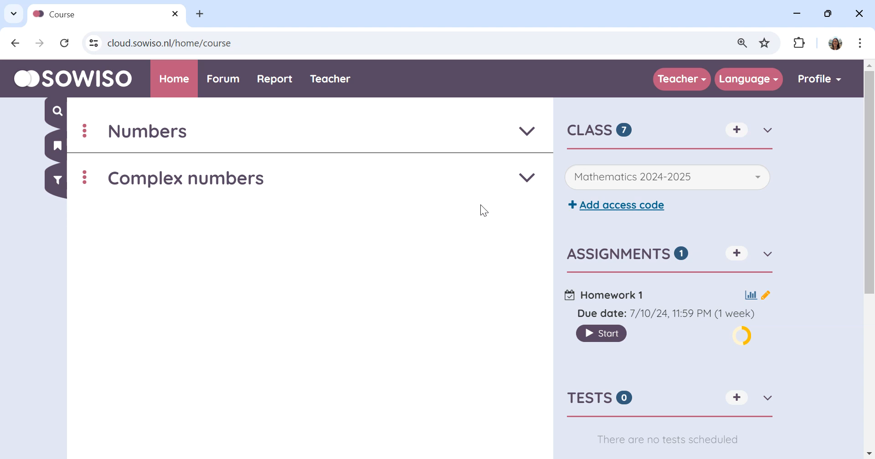
Step: Start Homework 1 and expand its Numbers chapter to view the assigned content
left_click(606, 335)
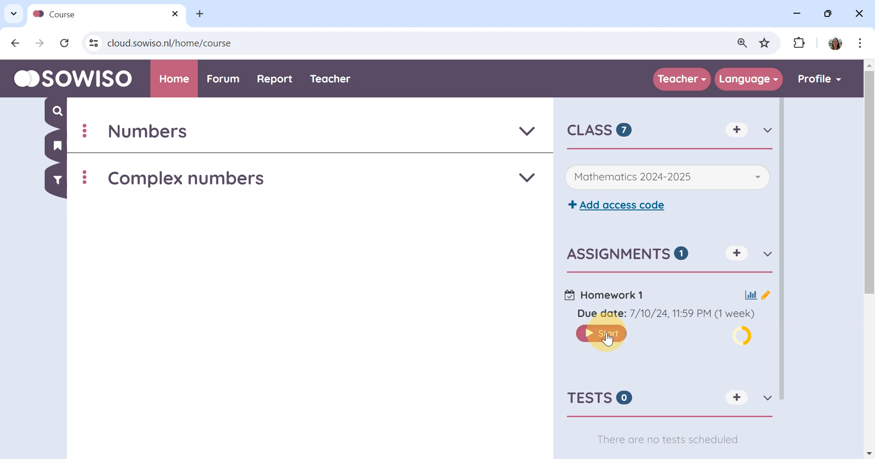
left_click(521, 198)
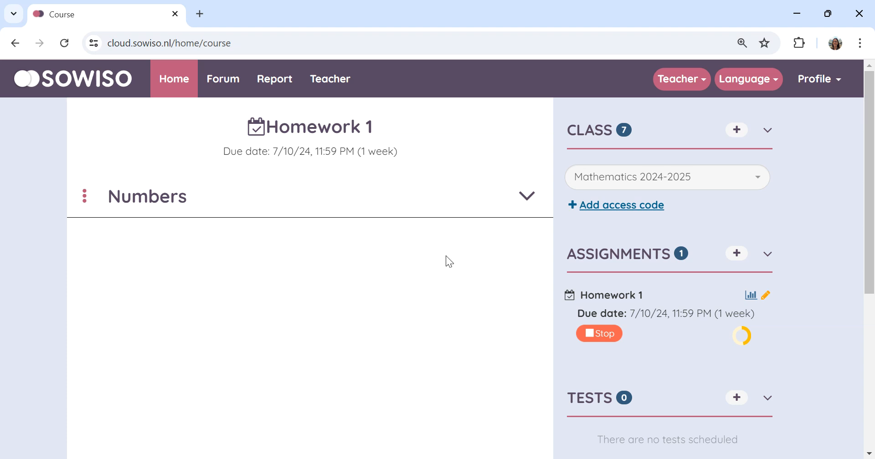
left_click(524, 198)
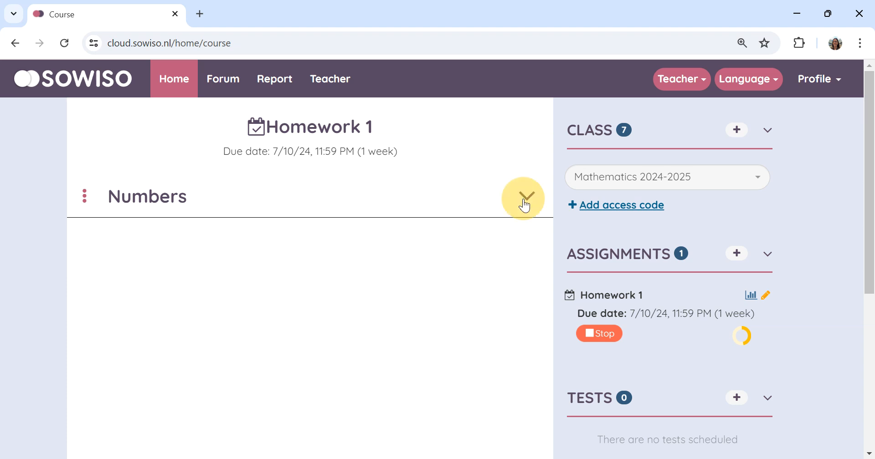
scroll(241, 259, "down", 1)
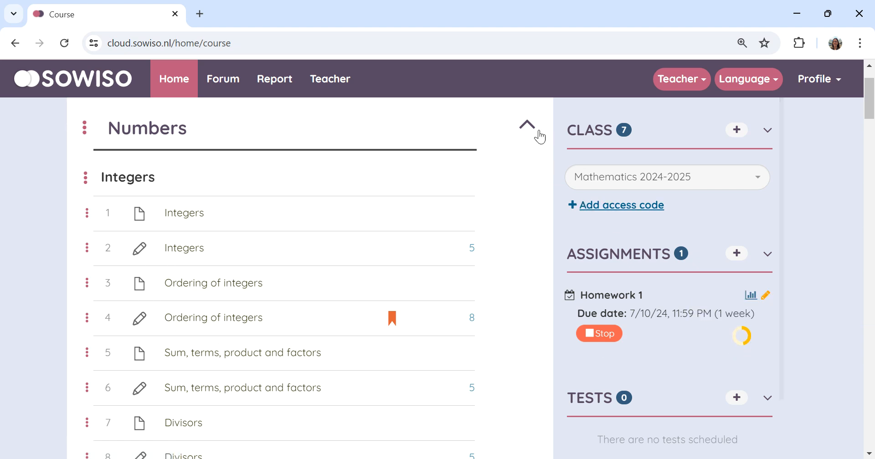
Step: Collapse the Numbers chapter and stop Homework 1 to return to the full course content
left_click(528, 126)
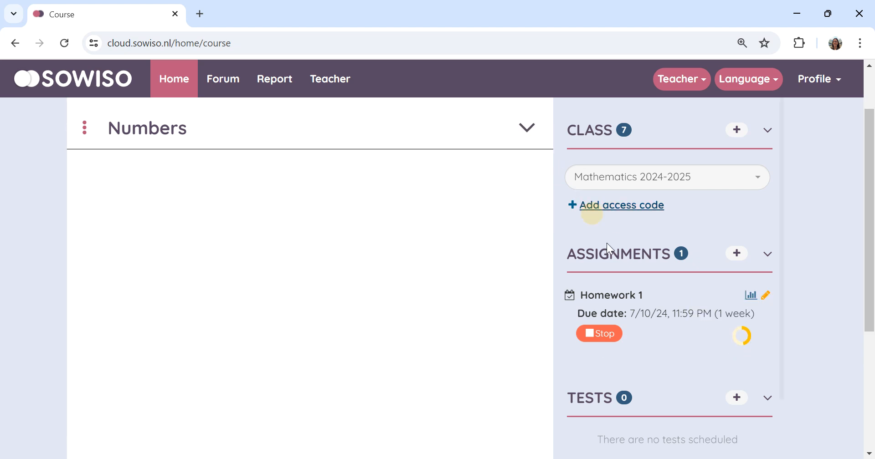
left_click(602, 337)
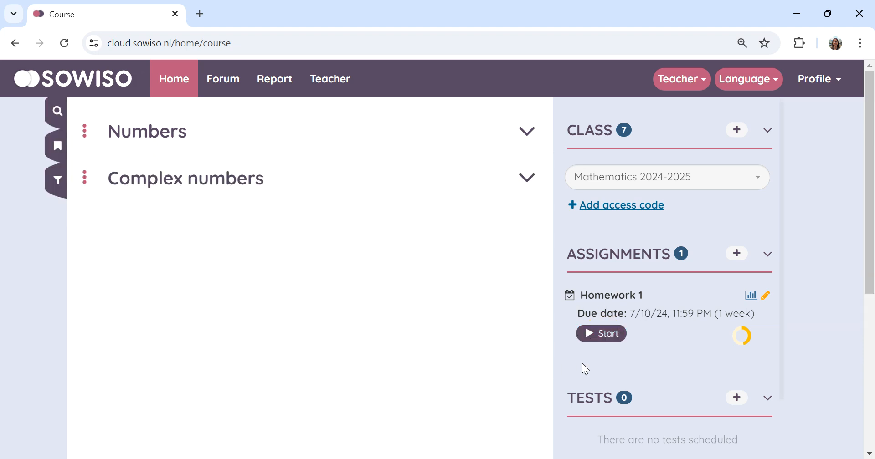